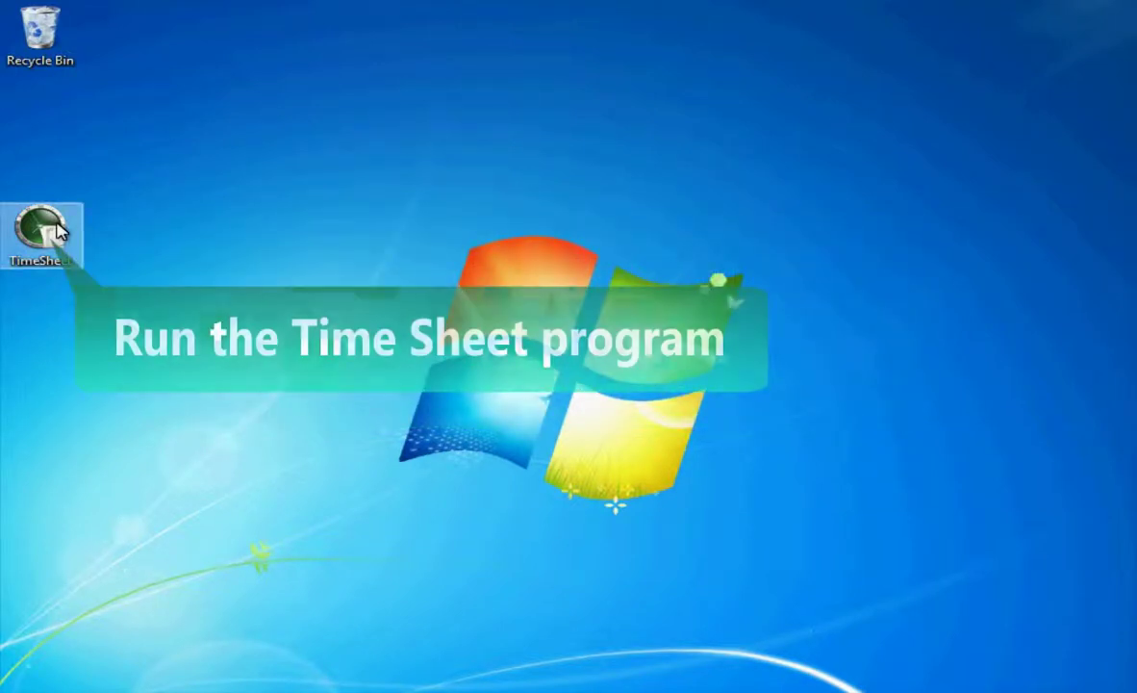
Step: Launch Time Sheet, export the entire database as a ZIP file to the Desktop, and close the program
{"action": "double_click", "coordinate": [43, 232]}
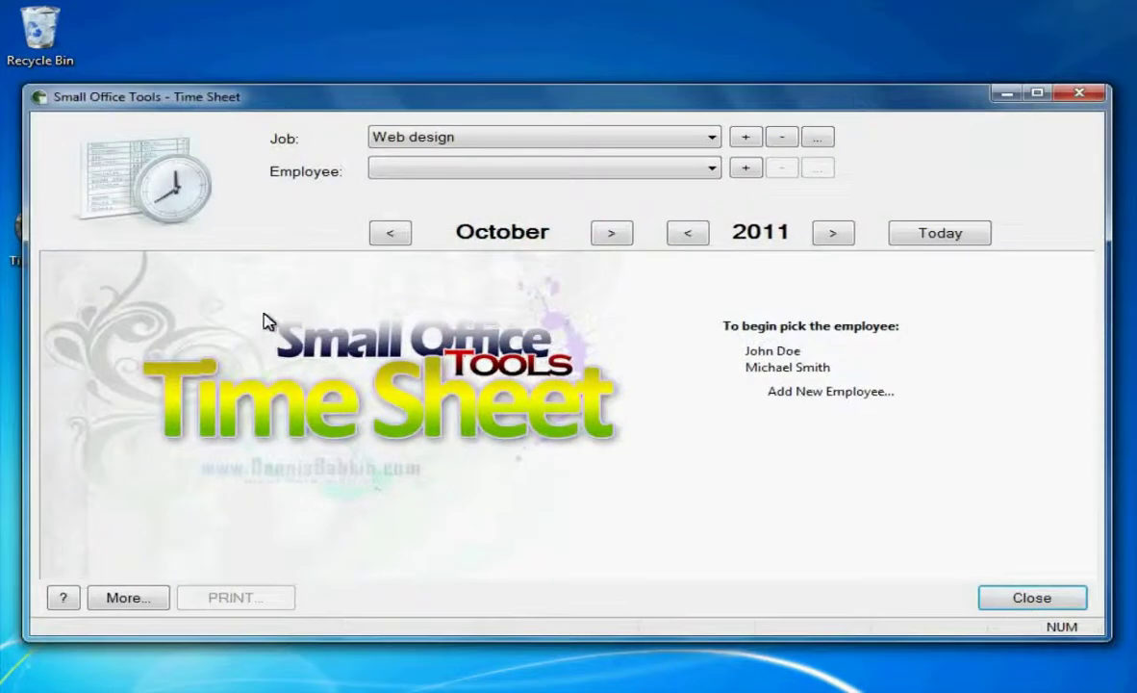
{"action": "left_click", "coordinate": [158, 599]}
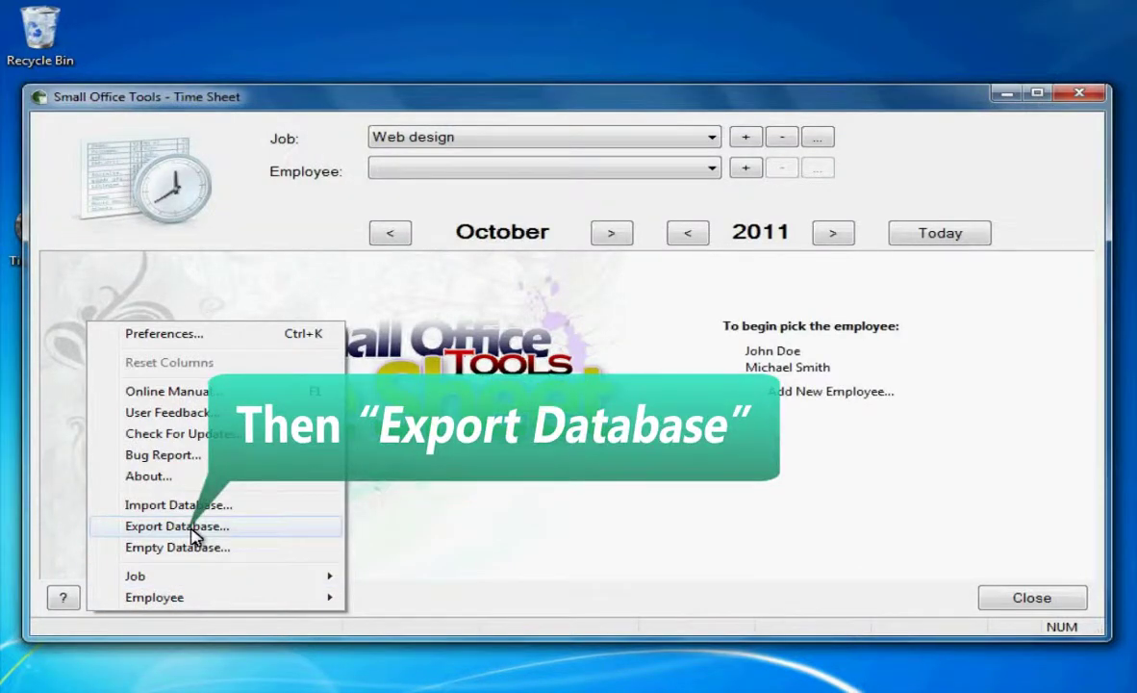
{"action": "left_click", "coordinate": [193, 529]}
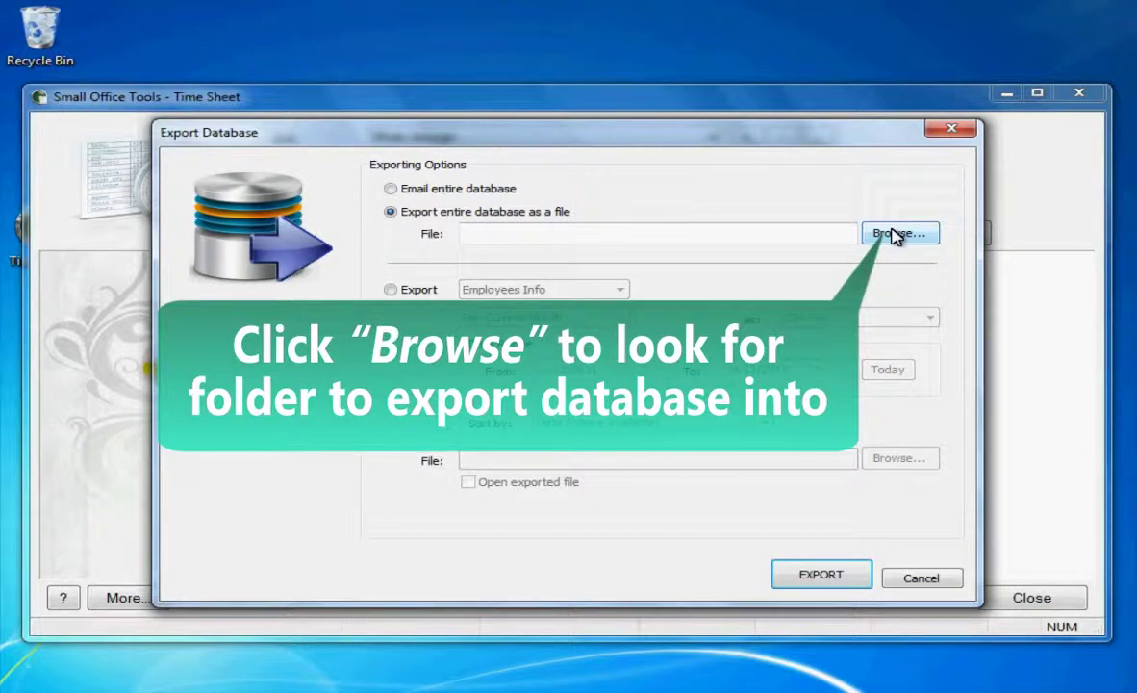
{"action": "left_click", "coordinate": [897, 233]}
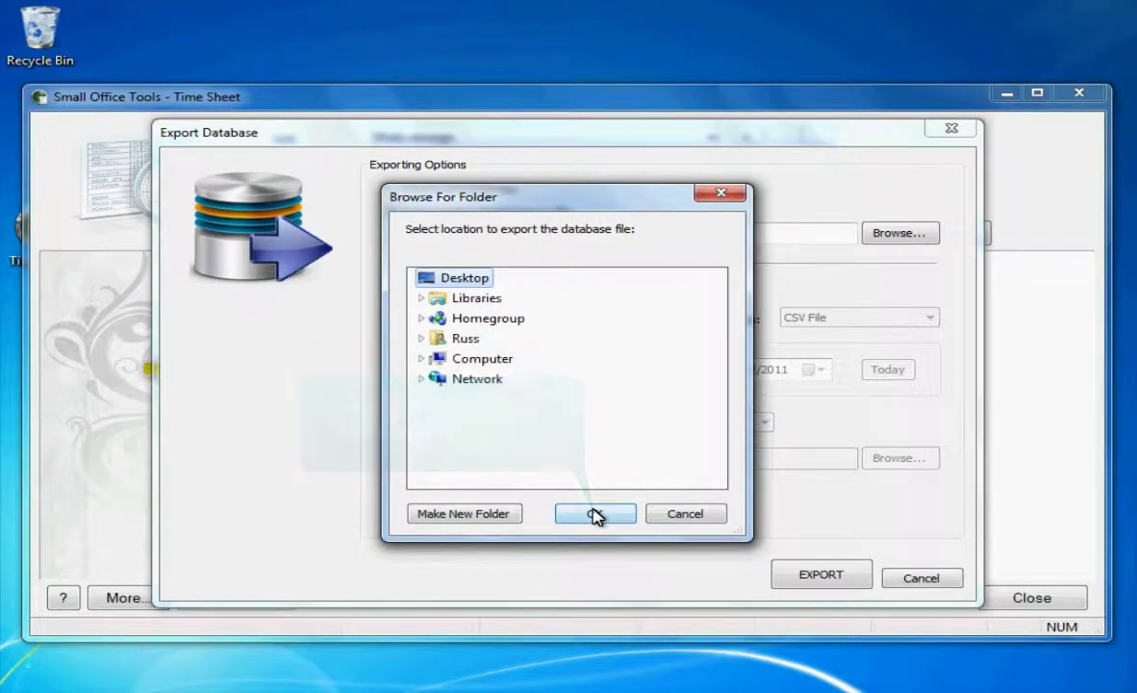
{"action": "left_click", "coordinate": [593, 515]}
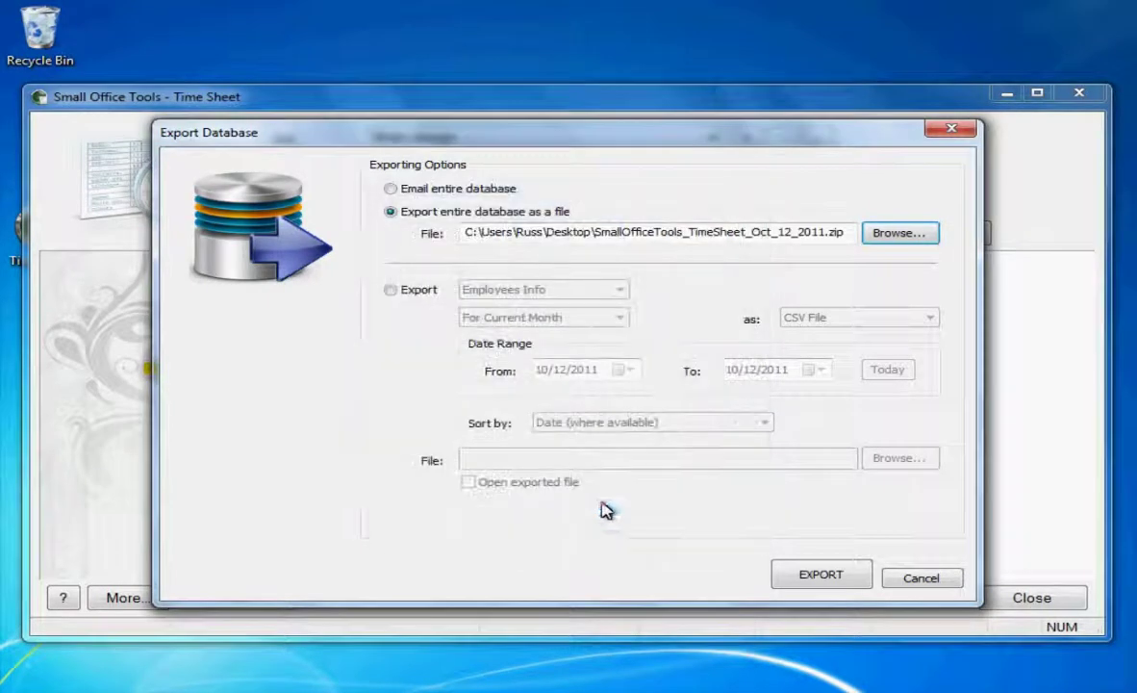
{"action": "left_click", "coordinate": [821, 574]}
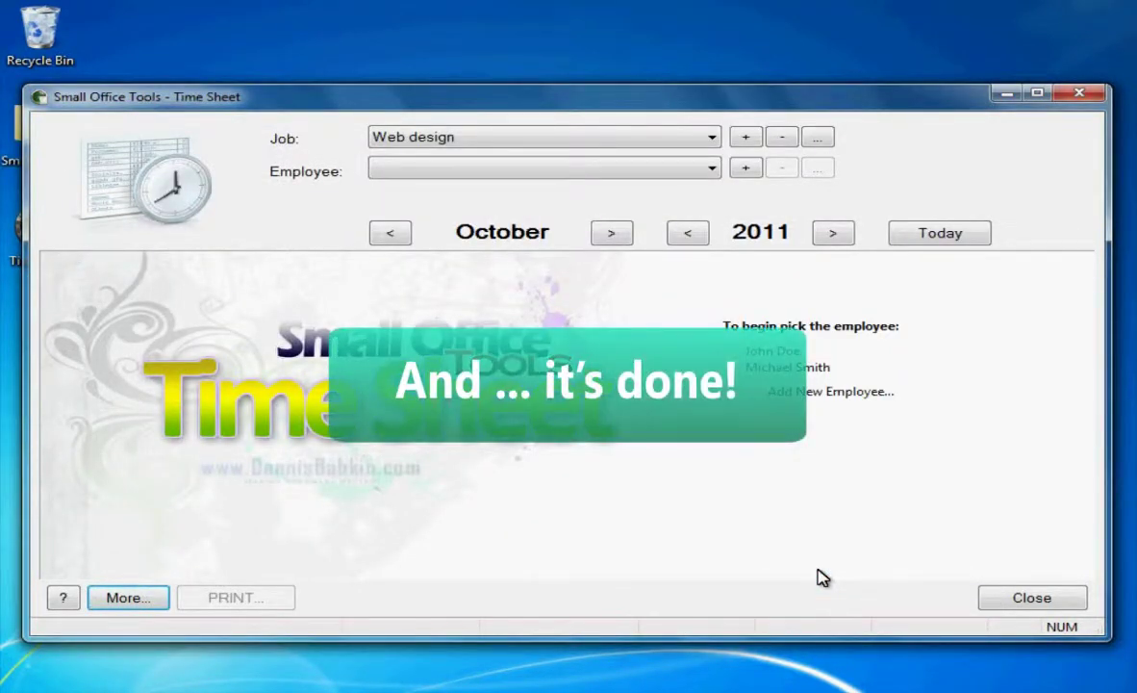
{"action": "left_click", "coordinate": [1023, 600]}
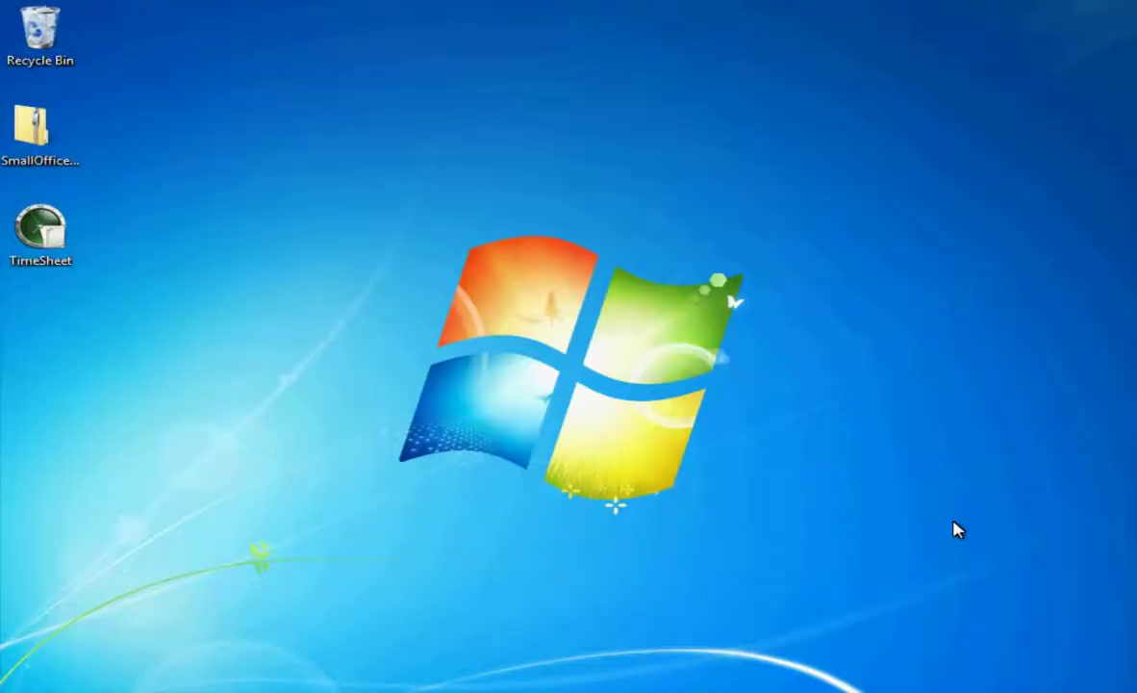
{"action": "left_click", "coordinate": [50, 131]}
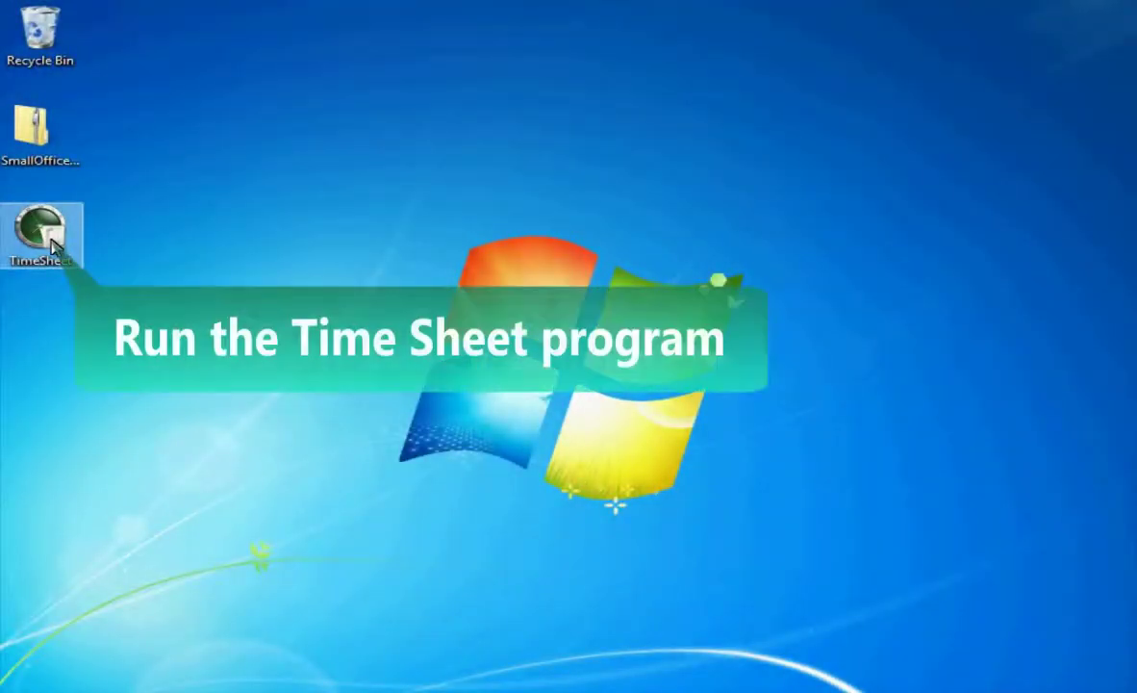
Step: Launch Time Sheet, view the listed employee's October 2011 time sheet for the Web design job, and log off
{"action": "double_click", "coordinate": [53, 248]}
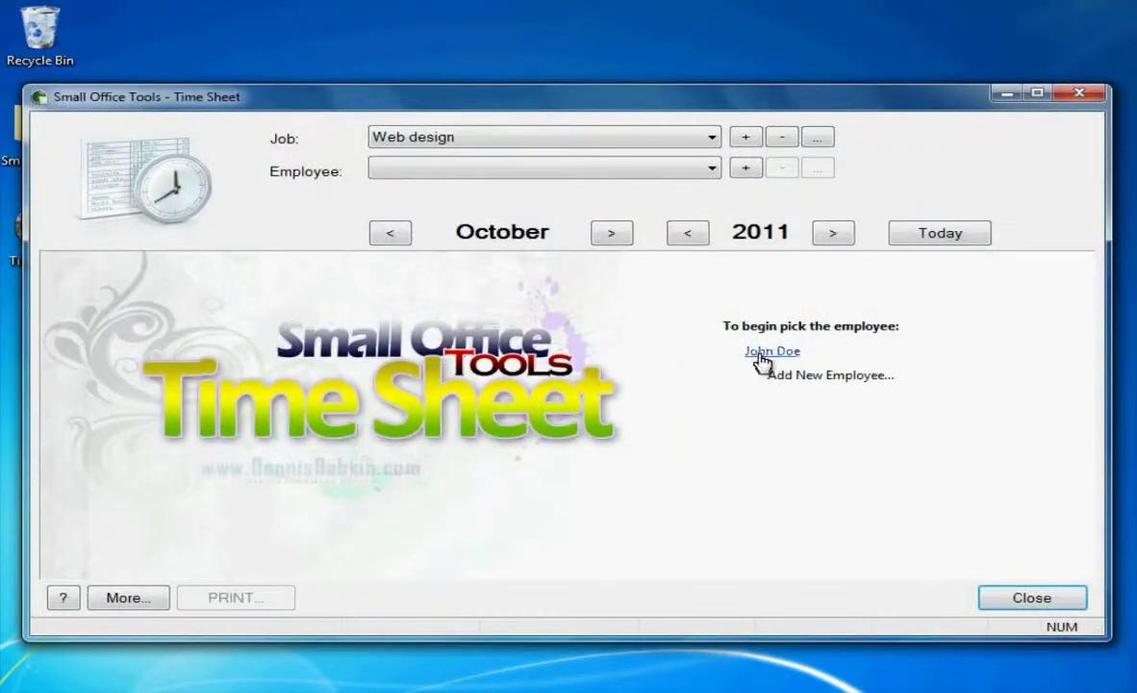
{"action": "left_click", "coordinate": [753, 354]}
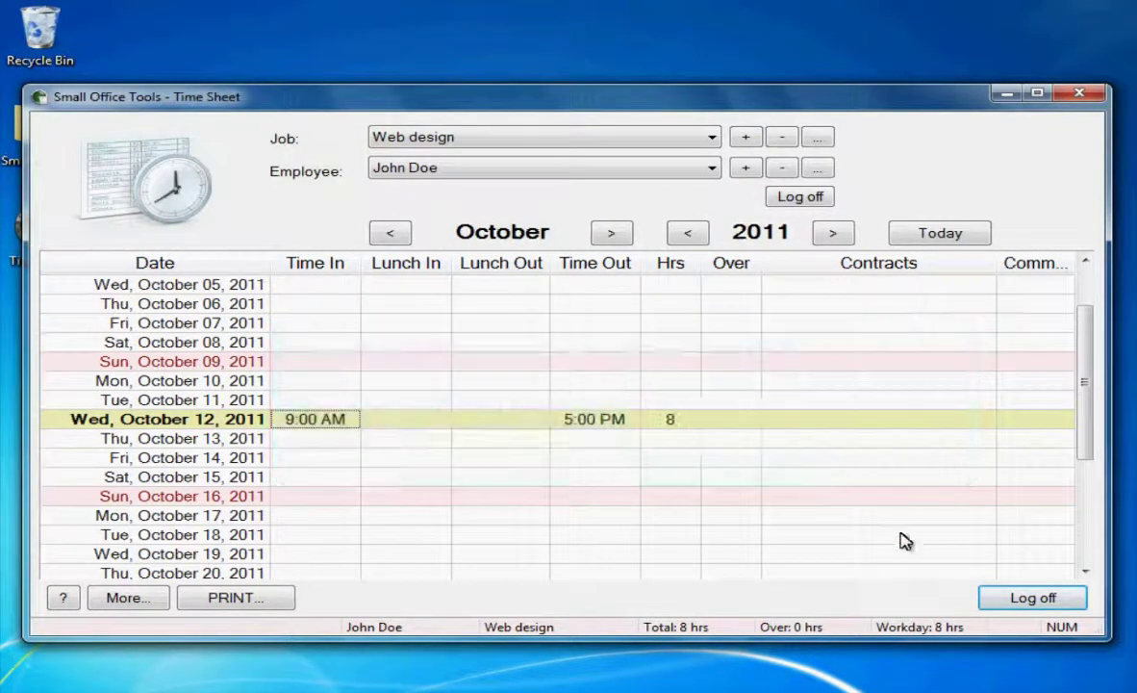
{"action": "left_click", "coordinate": [1055, 597]}
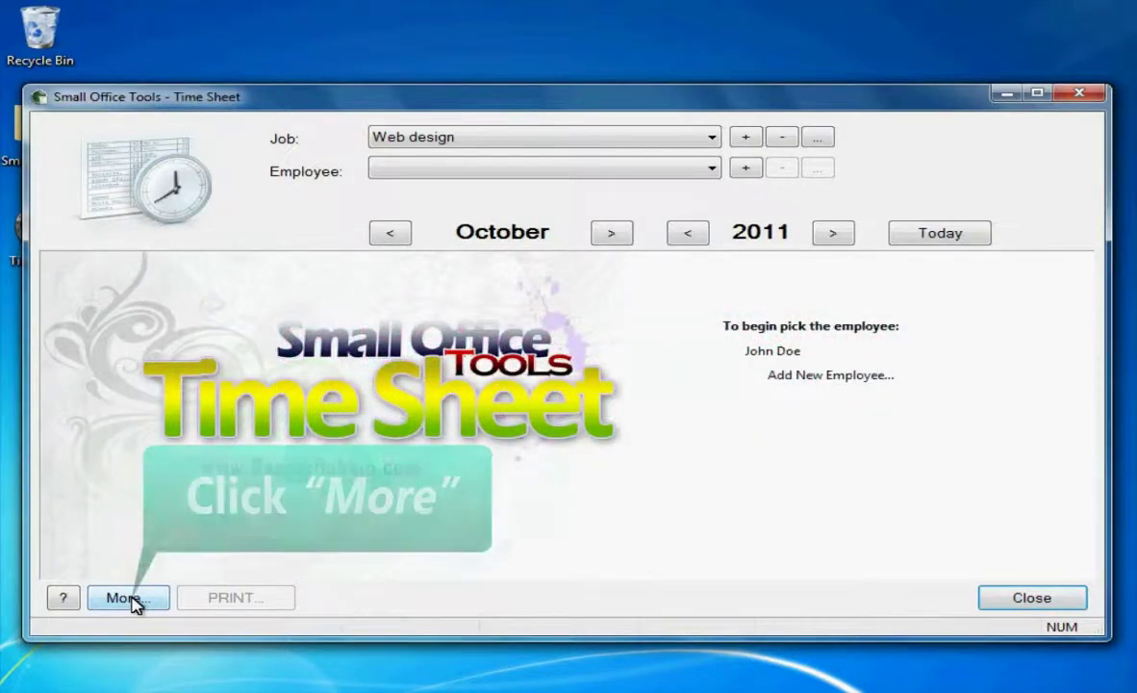
{"action": "left_click", "coordinate": [133, 601]}
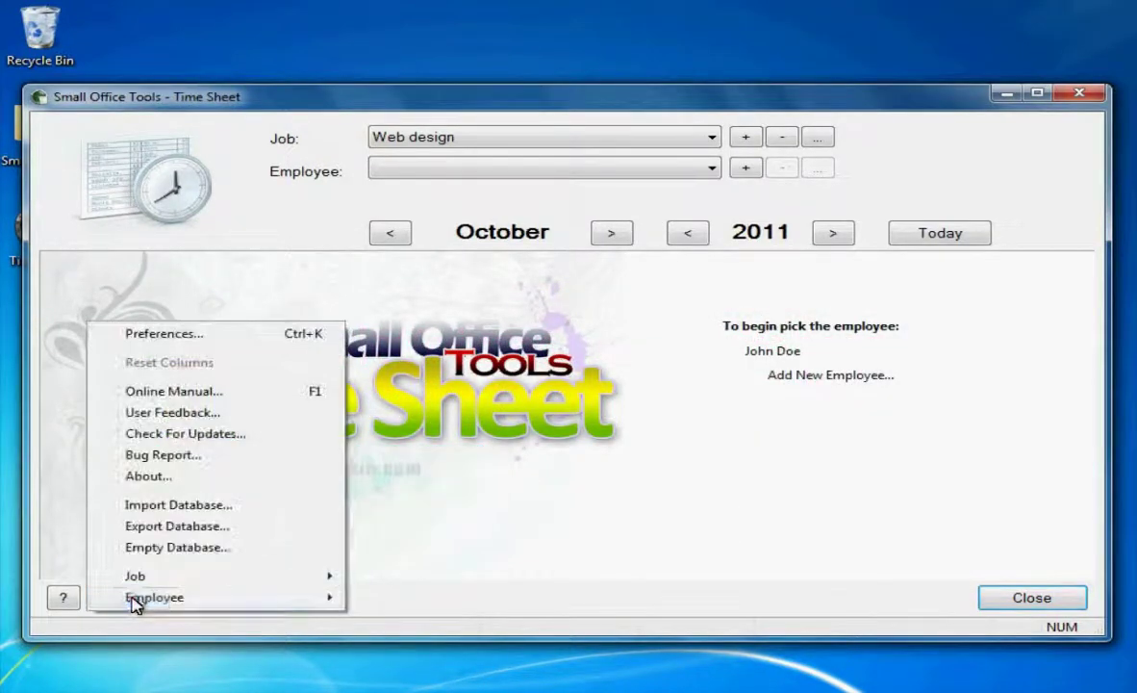
{"action": "left_click", "coordinate": [184, 507]}
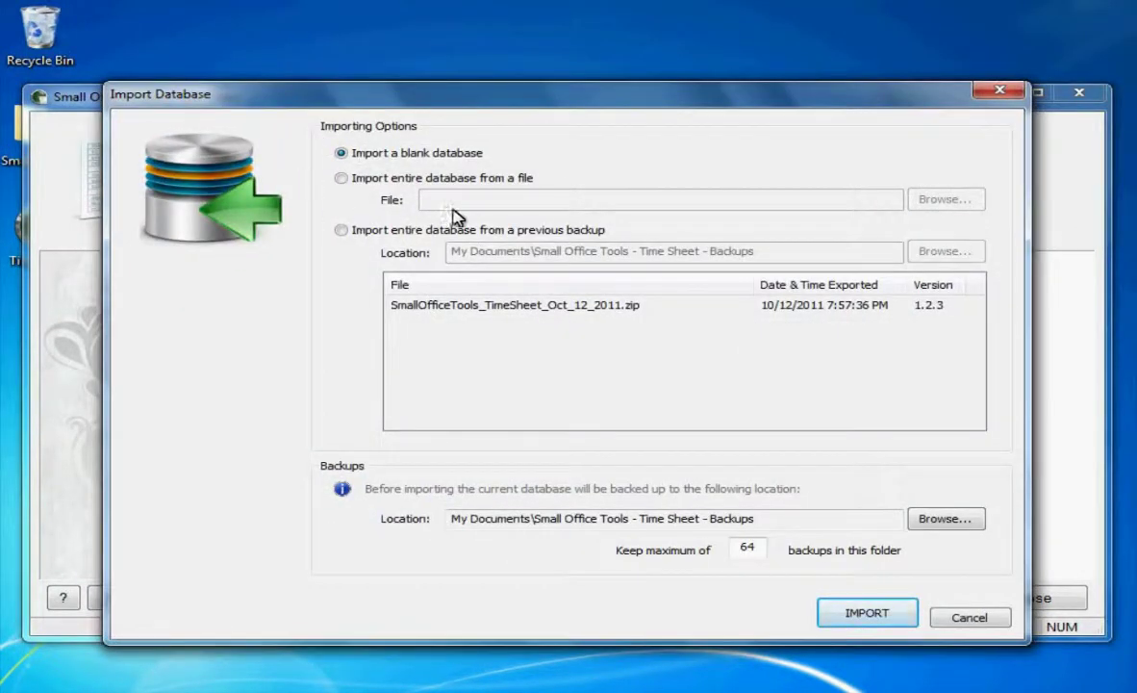
{"action": "left_click", "coordinate": [442, 179]}
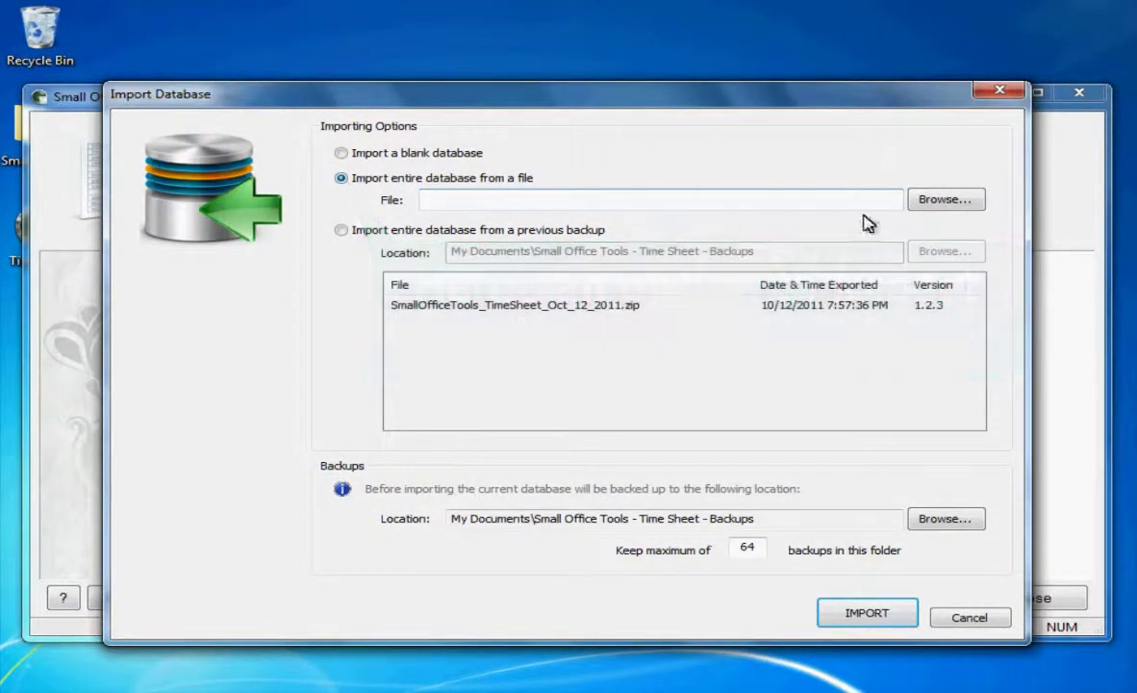
{"action": "left_click", "coordinate": [938, 204]}
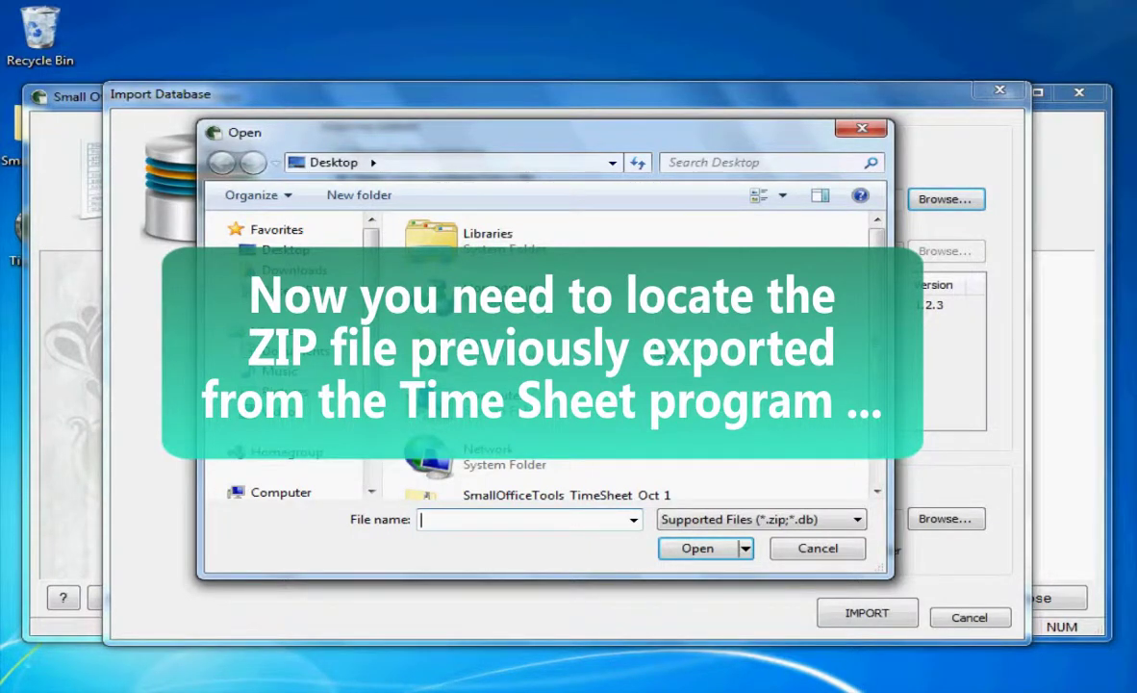
{"action": "left_click", "coordinate": [293, 253]}
{"action": "scroll", "coordinate": [847, 365], "scroll_direction": "down", "scroll_amount": 1}
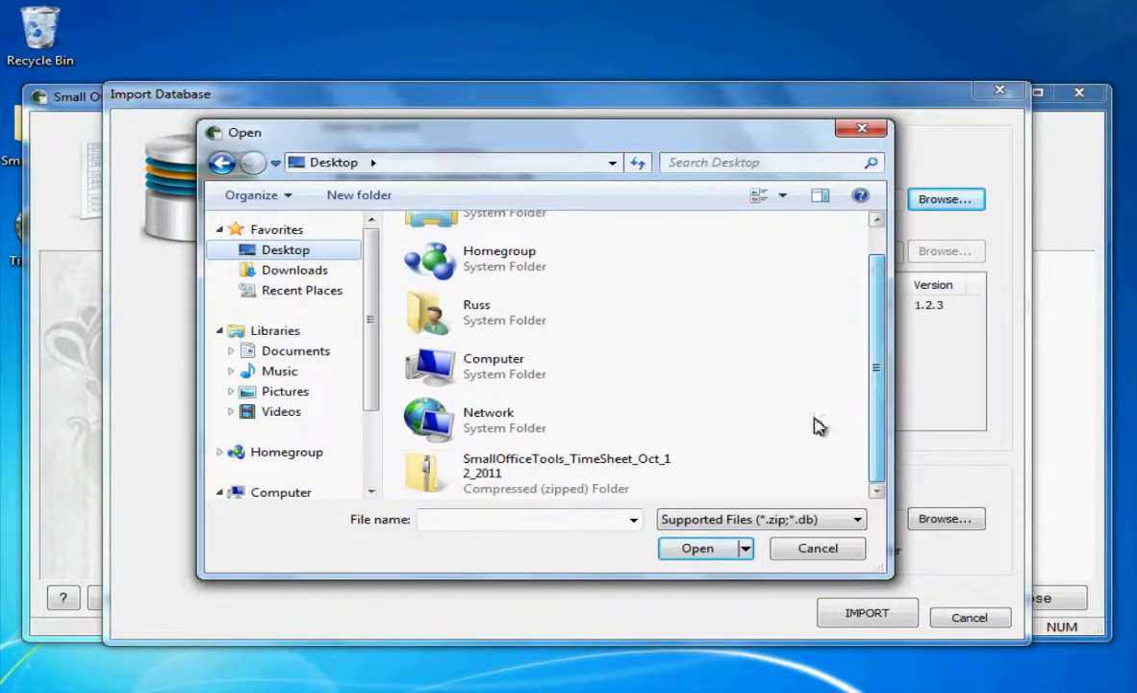
{"action": "left_click", "coordinate": [491, 476]}
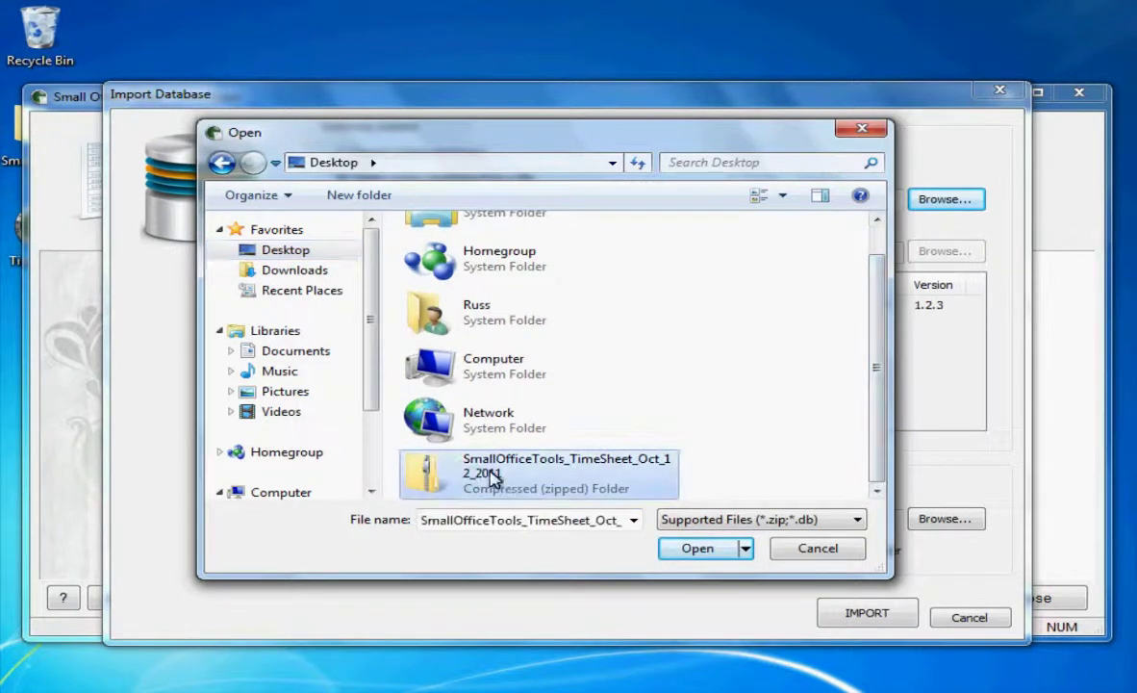
{"action": "left_click", "coordinate": [696, 548]}
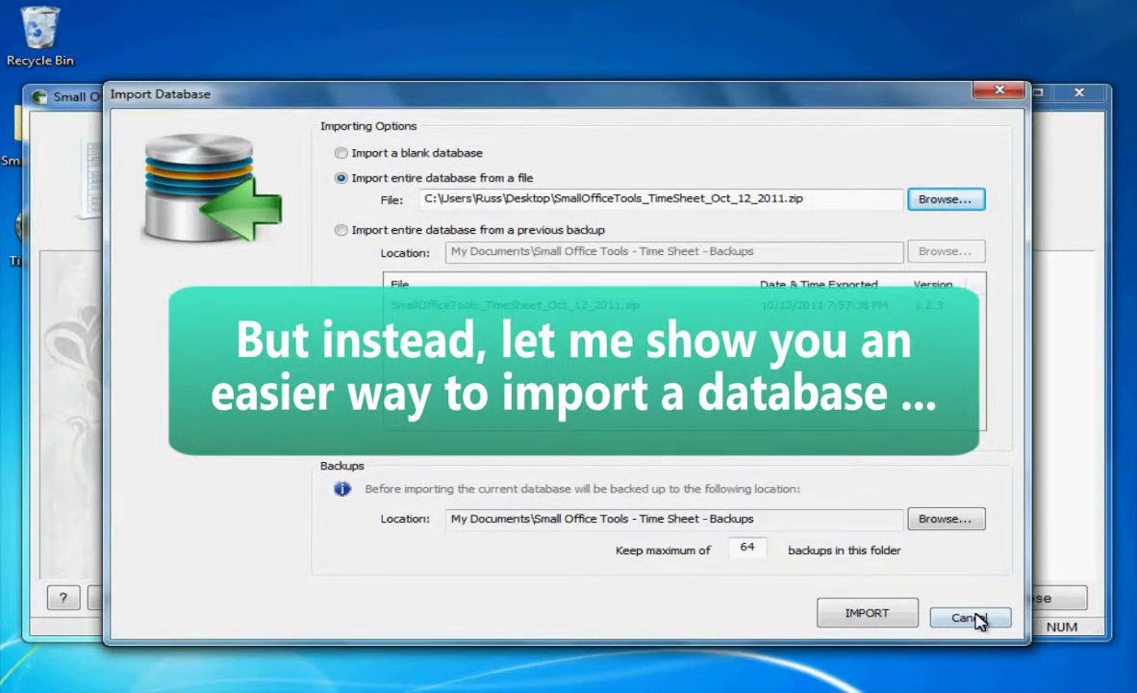
{"action": "left_click", "coordinate": [974, 618]}
Step: Import the entire database by dropping SmallOfficeTools_TimeSheet_Oct_12_2011.zip from the desktop into the Time Sheet window, keeping the default backup settings
{"action": "left_click_drag", "start_coordinate": [594, 104], "coordinate": [674, 107]}
{"action": "left_click", "coordinate": [45, 138]}
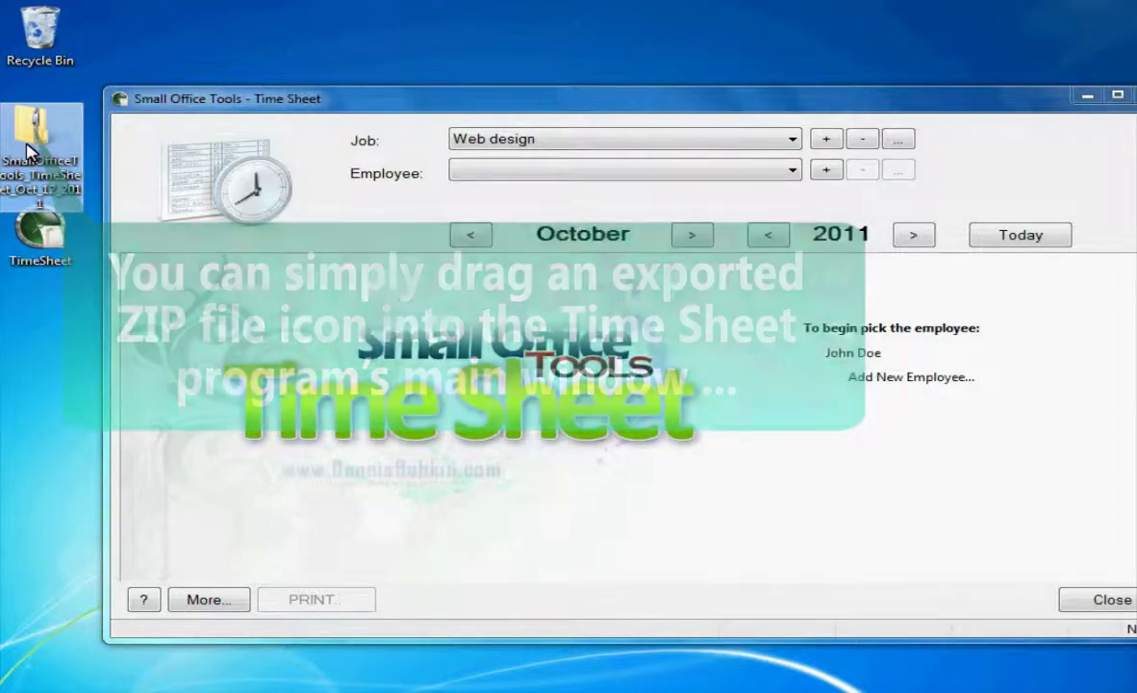
{"action": "left_click_drag", "start_coordinate": [25, 127], "coordinate": [292, 314]}
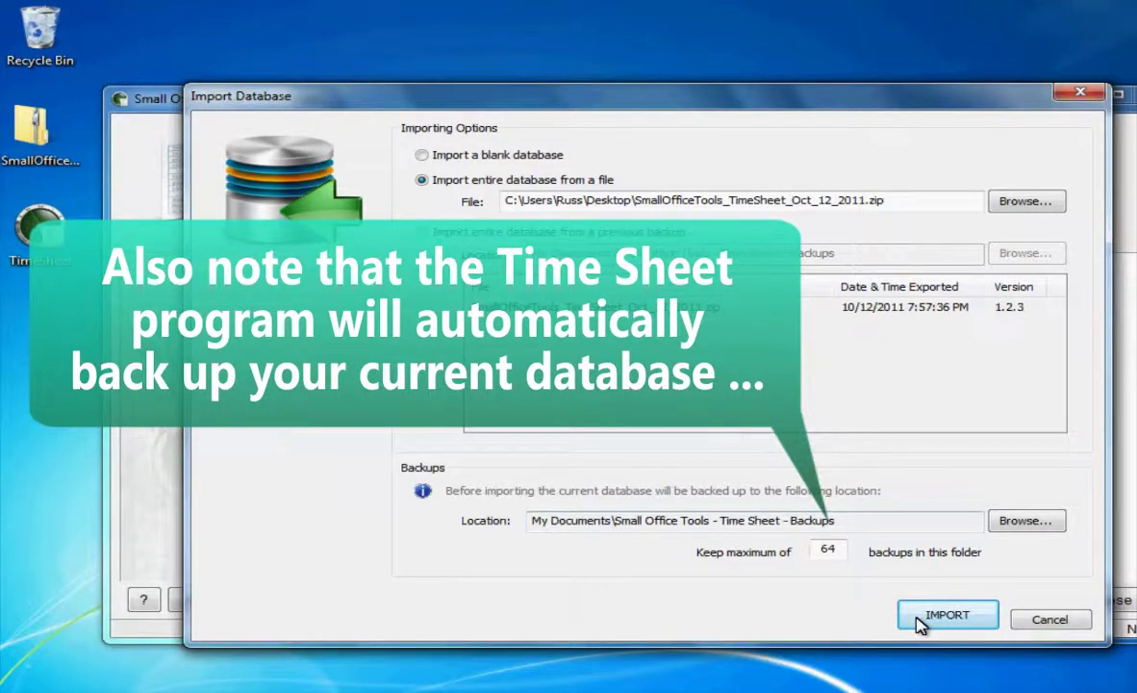
{"action": "left_click", "coordinate": [938, 617]}
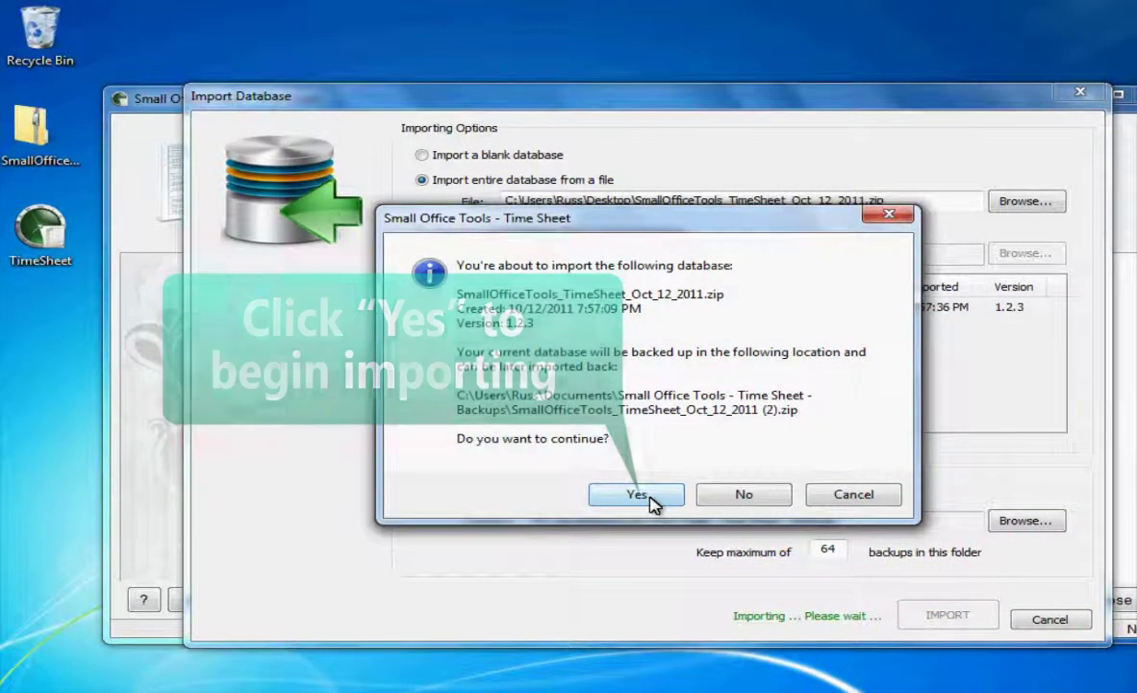
{"action": "left_click", "coordinate": [639, 496]}
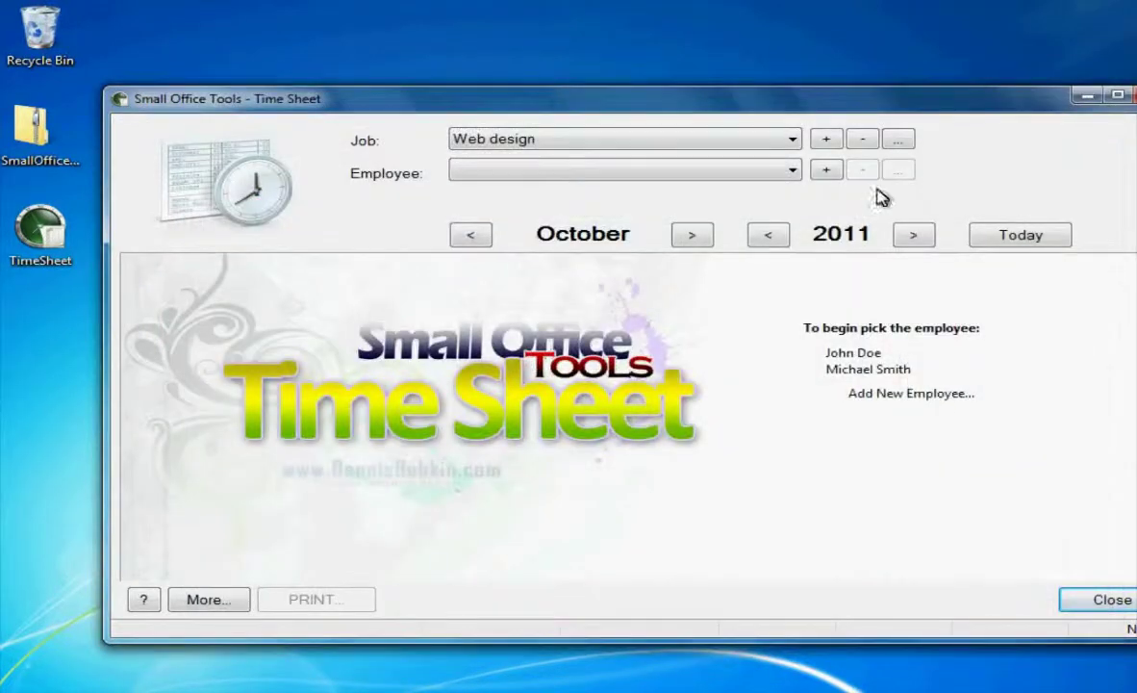
Step: Check the imported October 2011 time sheet of the first listed employee, and log off
{"action": "left_click_drag", "start_coordinate": [870, 108], "coordinate": [787, 124]}
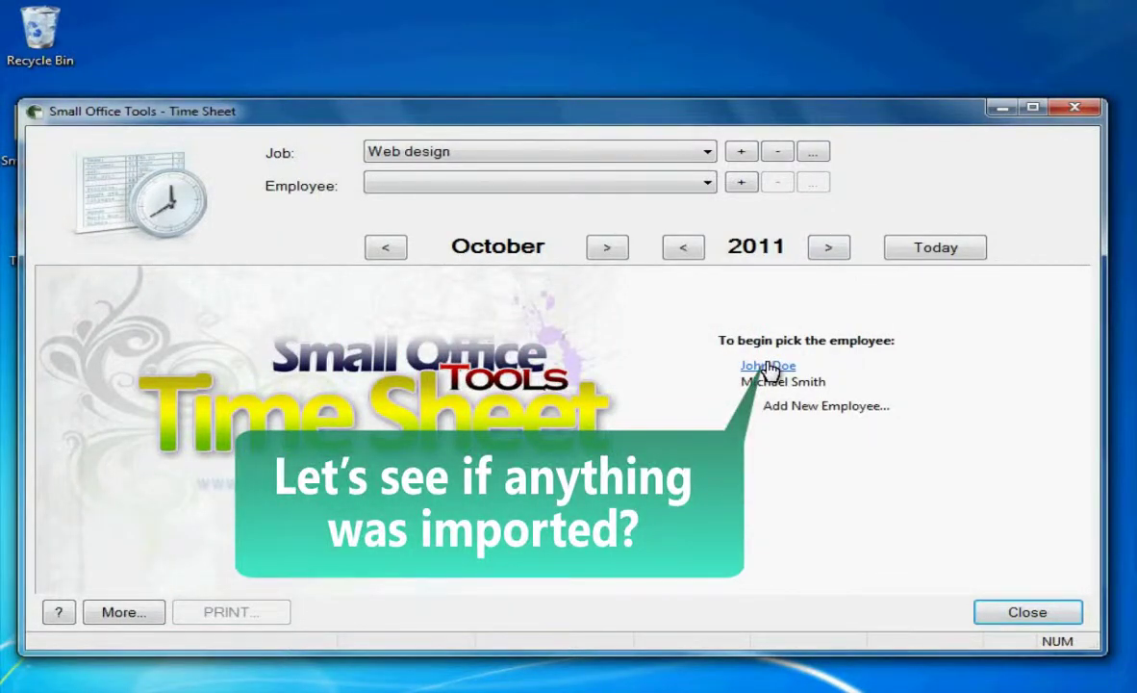
{"action": "left_click", "coordinate": [768, 367]}
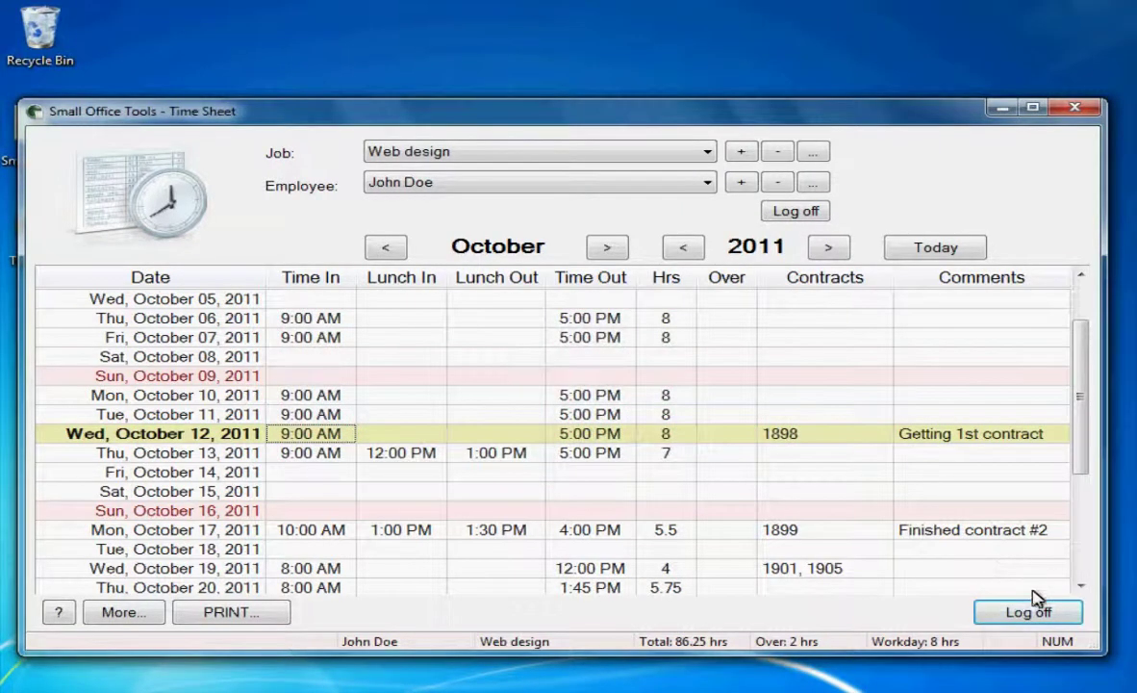
{"action": "left_click", "coordinate": [1029, 612]}
Step: Close Time Sheet and move the exported ZIP file from the desktop to the Recycle Bin
{"action": "left_click", "coordinate": [1072, 108]}
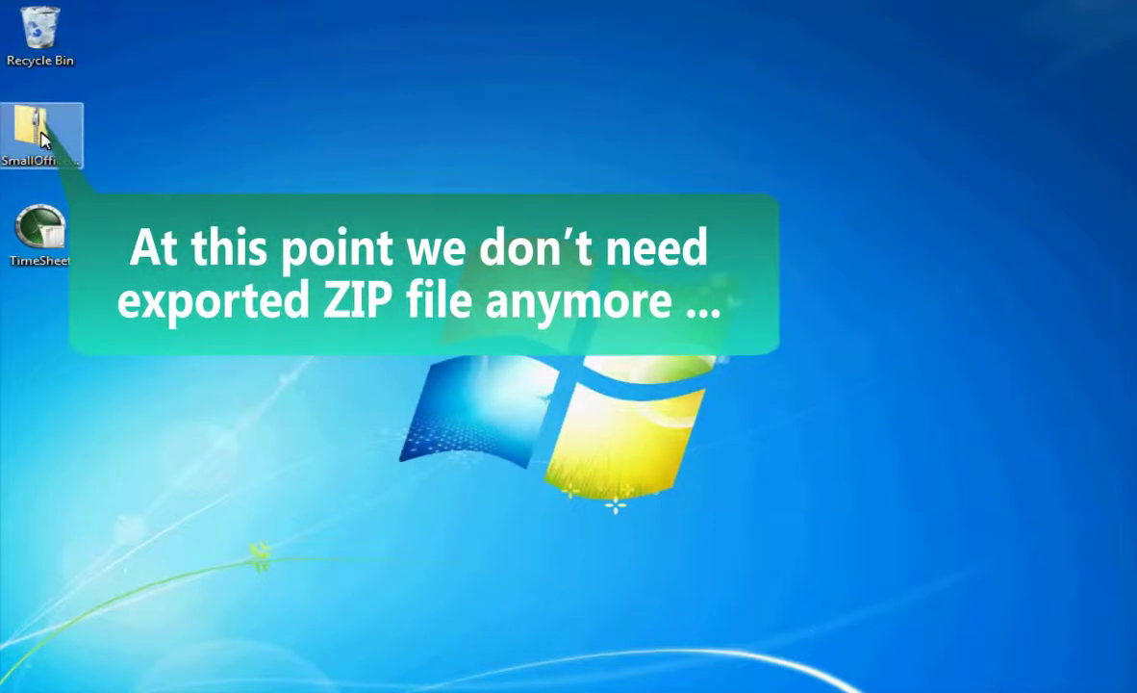
{"action": "left_click_drag", "start_coordinate": [64, 127], "coordinate": [61, 41]}
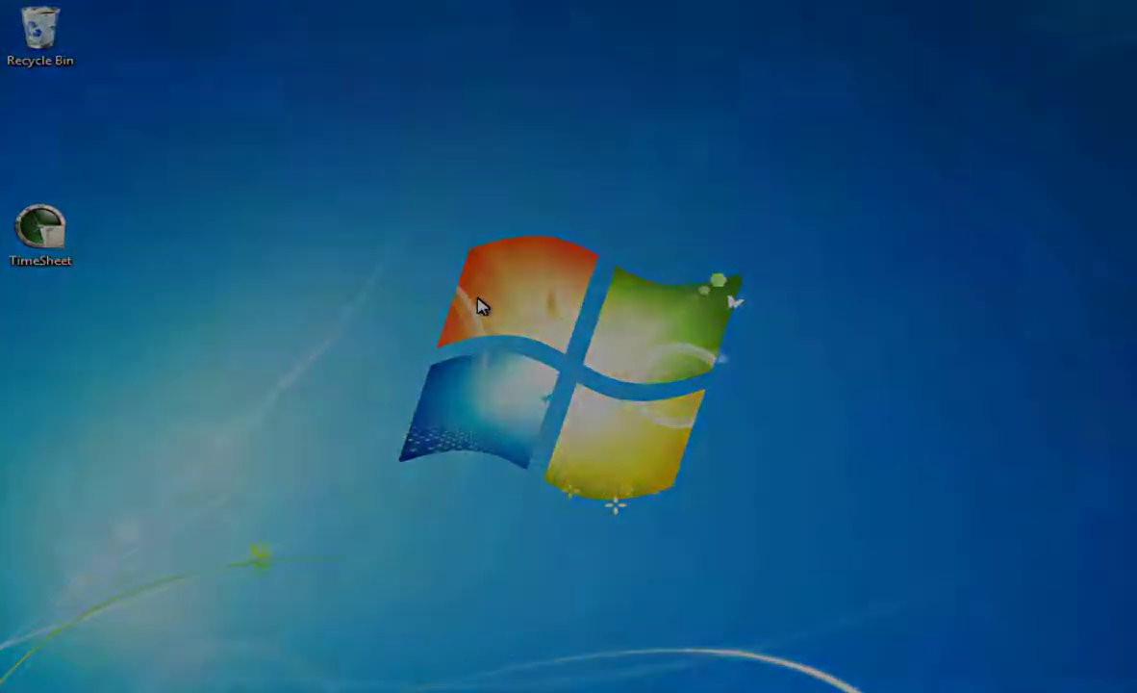